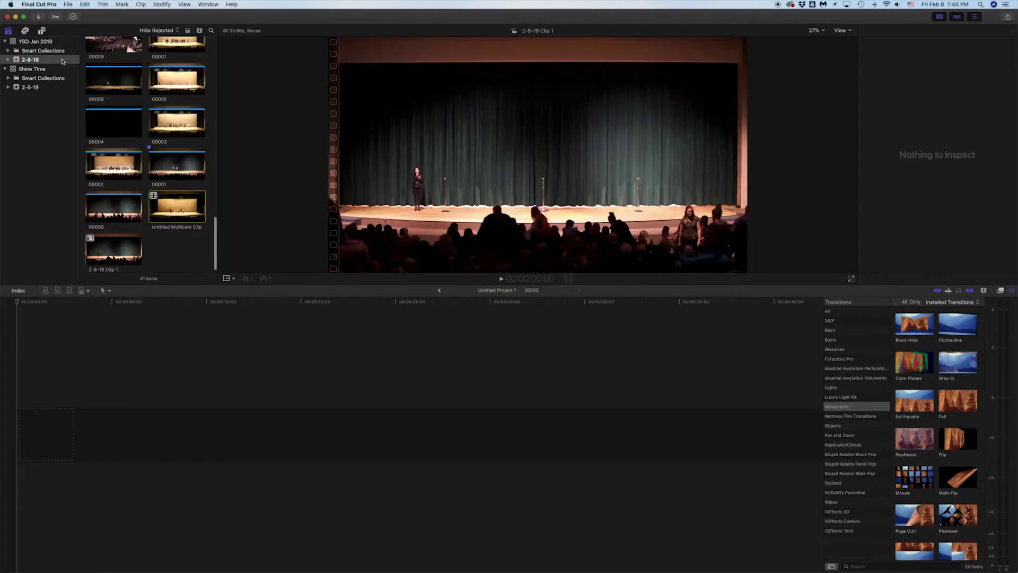
Open the empty Untitled Project 1 from the top of the 2-8-19 event.
scroll(167, 109, up, 10)
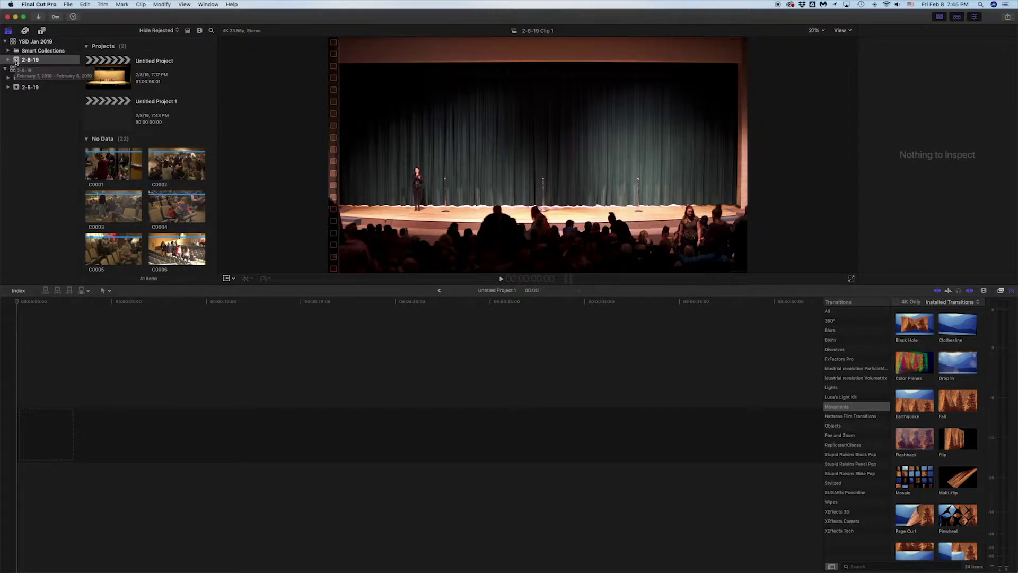
click(112, 115)
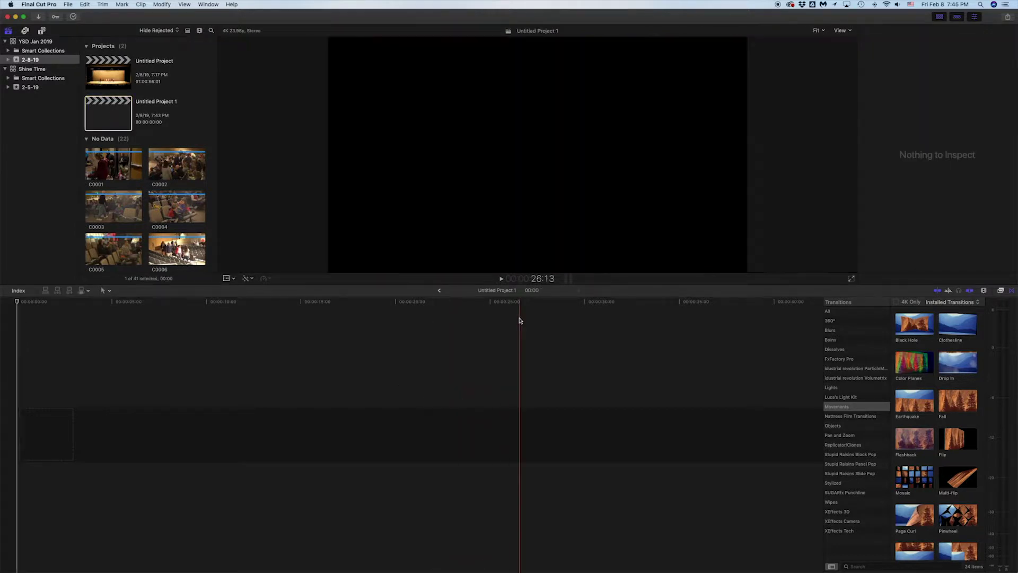
Add a Whites solid to the timeline and squash it into a thin strip of 12.68% height.
click(41, 31)
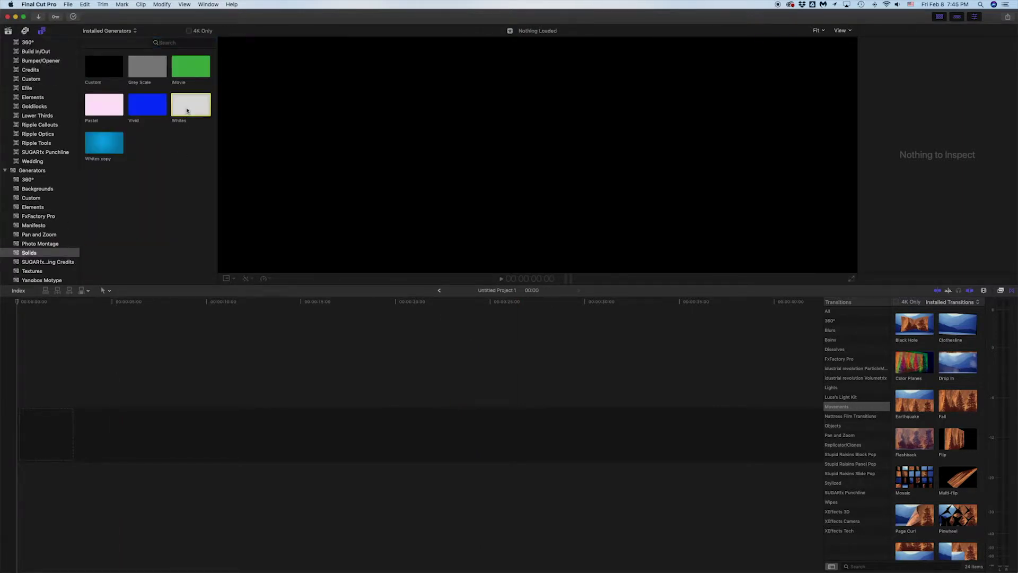
drag(191, 104, 101, 438)
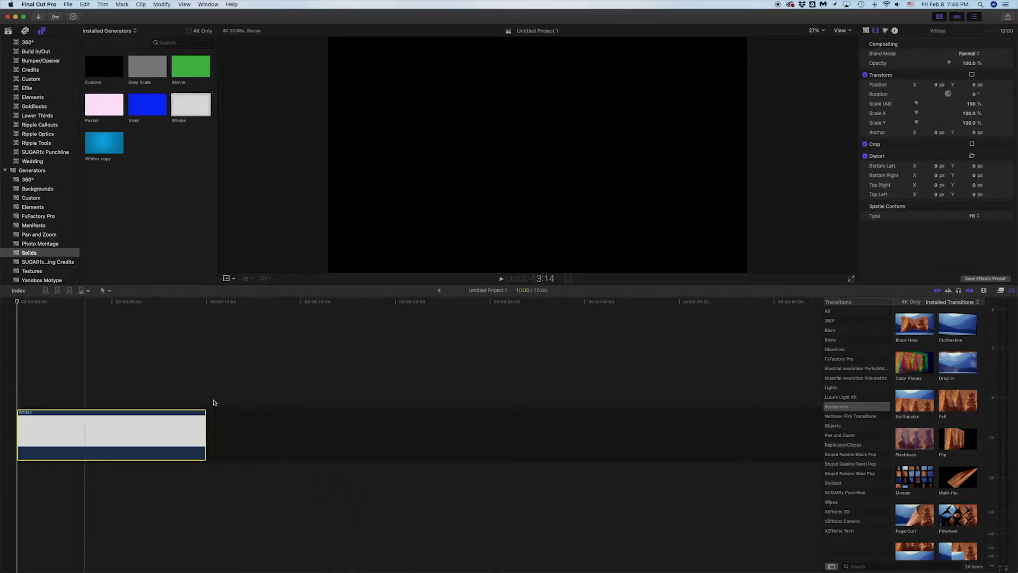
click(972, 74)
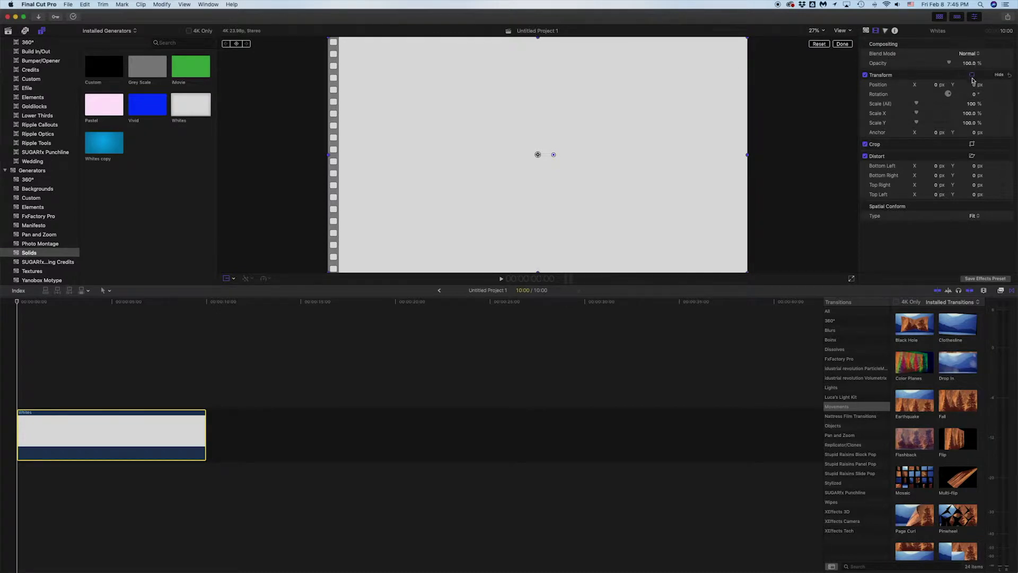
drag(537, 39, 582, 219)
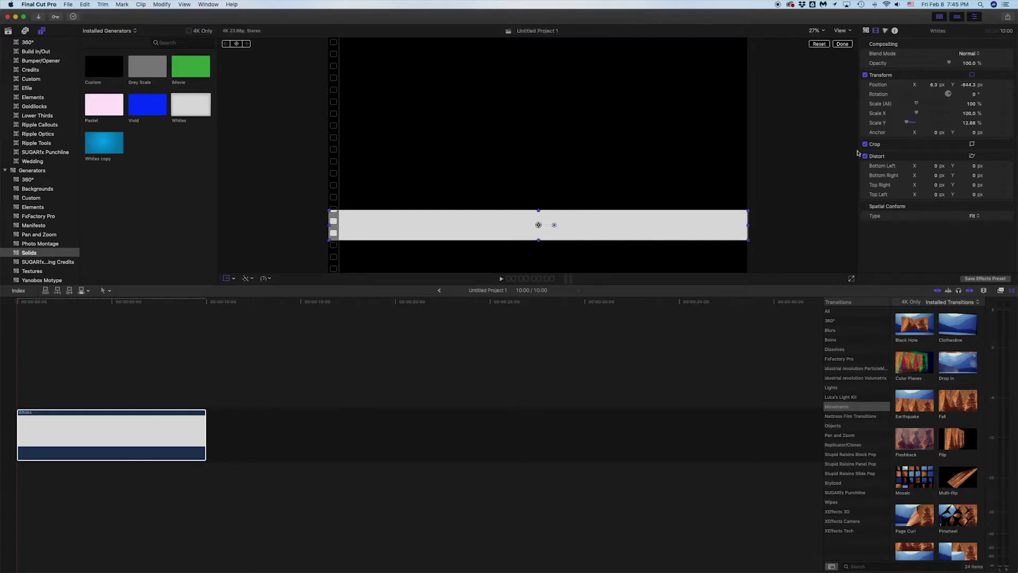
Position the white strip at X 0, Y -737.2 px near the frame bottom.
click(933, 86)
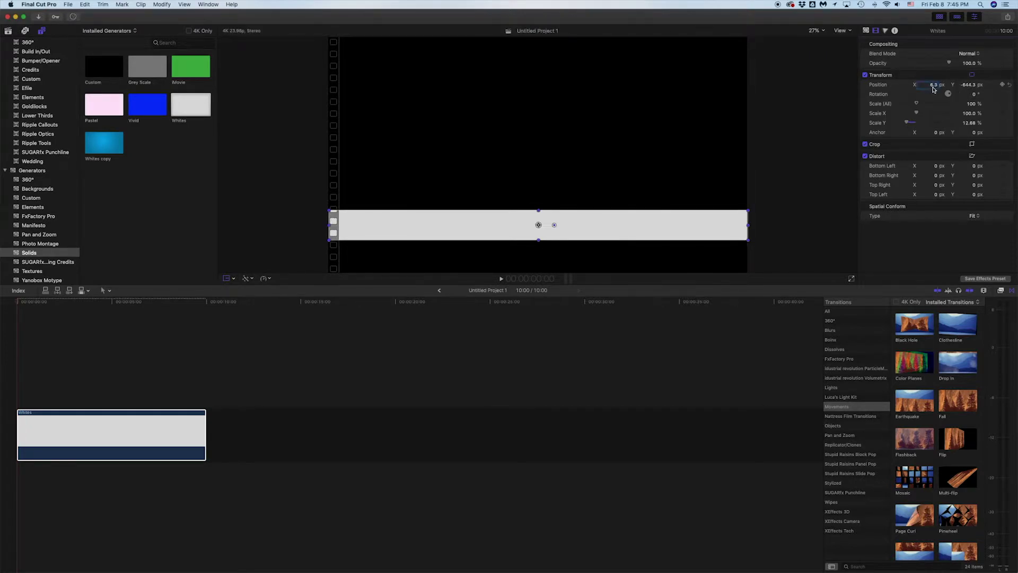
text(0)
key(Return)
drag(966, 87, 946, 88)
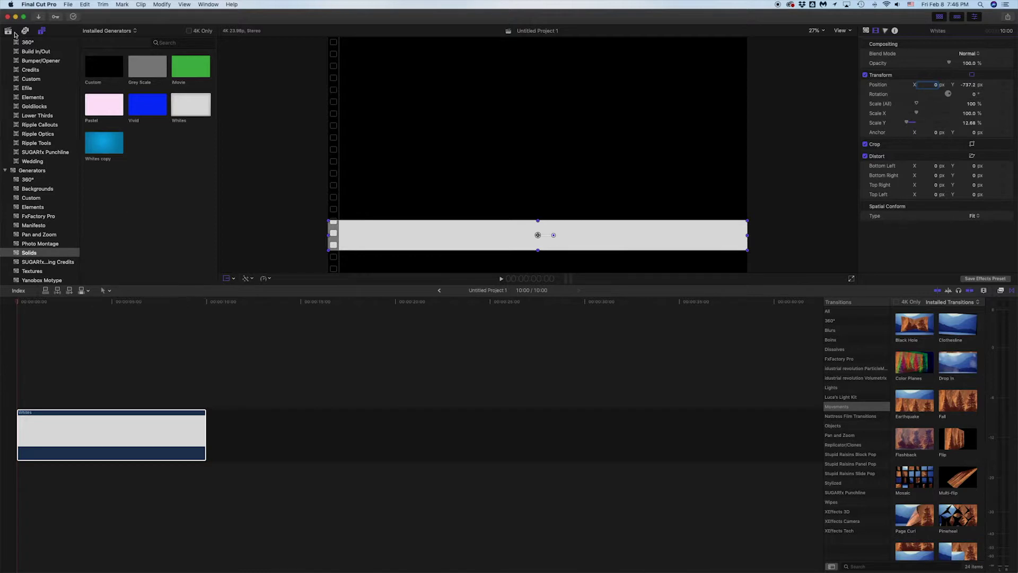
Add nasa-logo-web-rgb.png above Whites, extend it to 10:00, and scale it to 11%.
drag(107, 17, 208, 17)
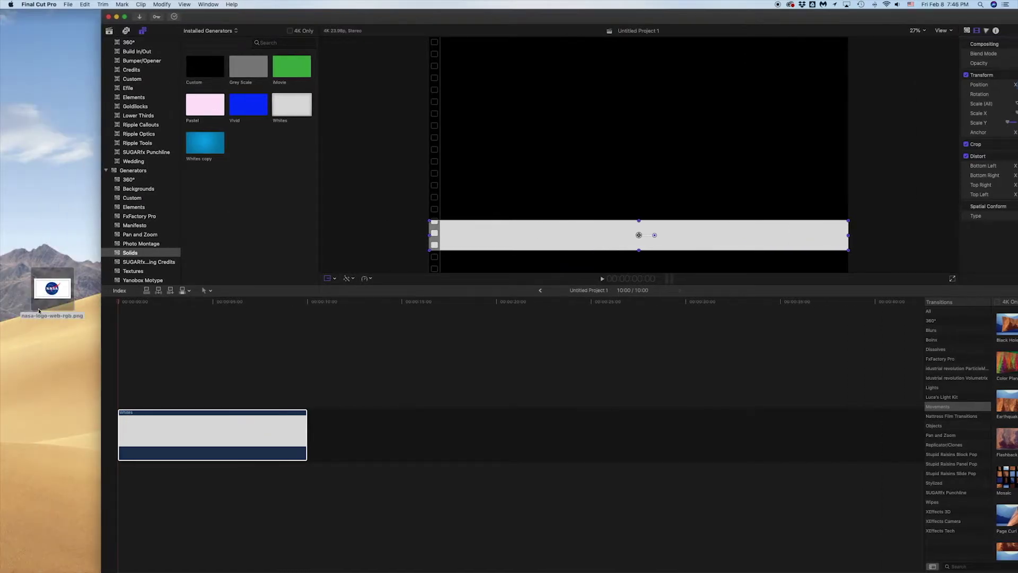
drag(39, 311, 118, 389)
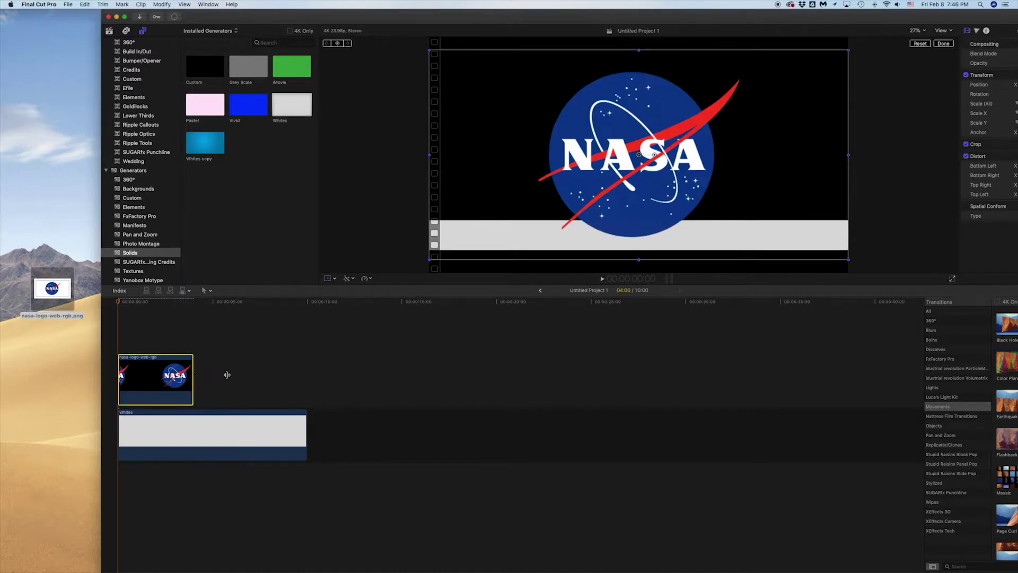
drag(227, 375, 308, 374)
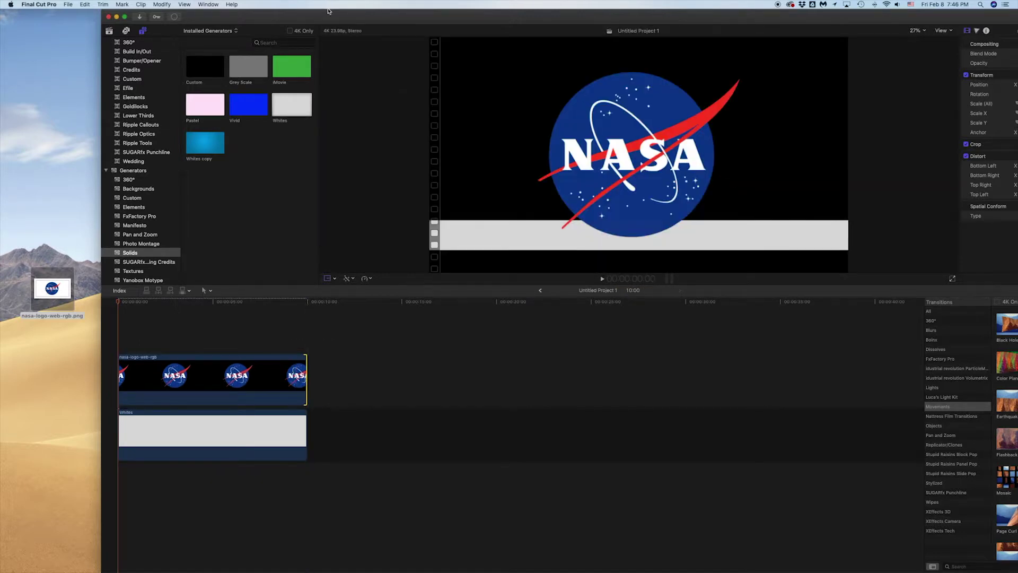
drag(328, 11, 228, 11)
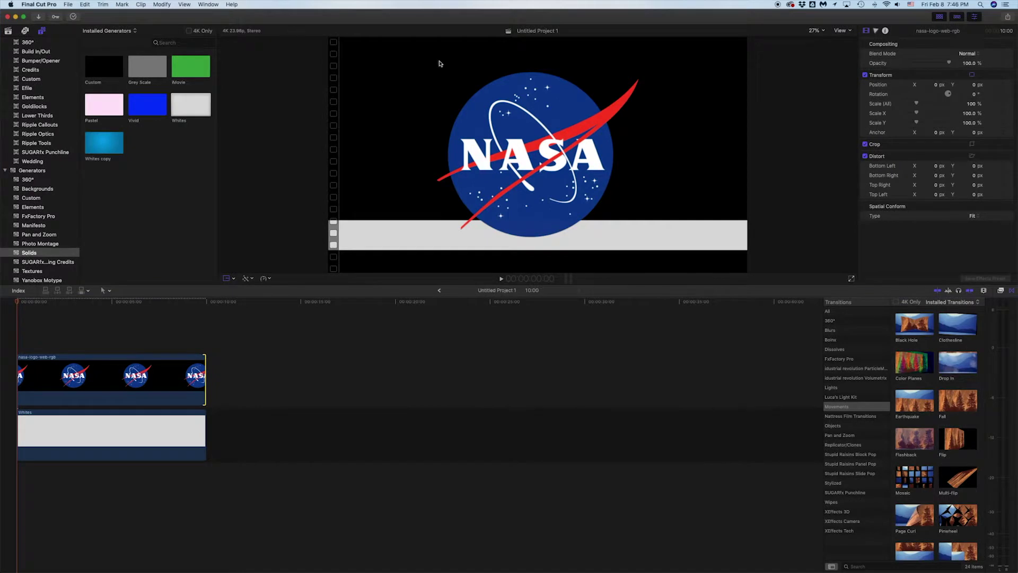
drag(915, 104, 906, 107)
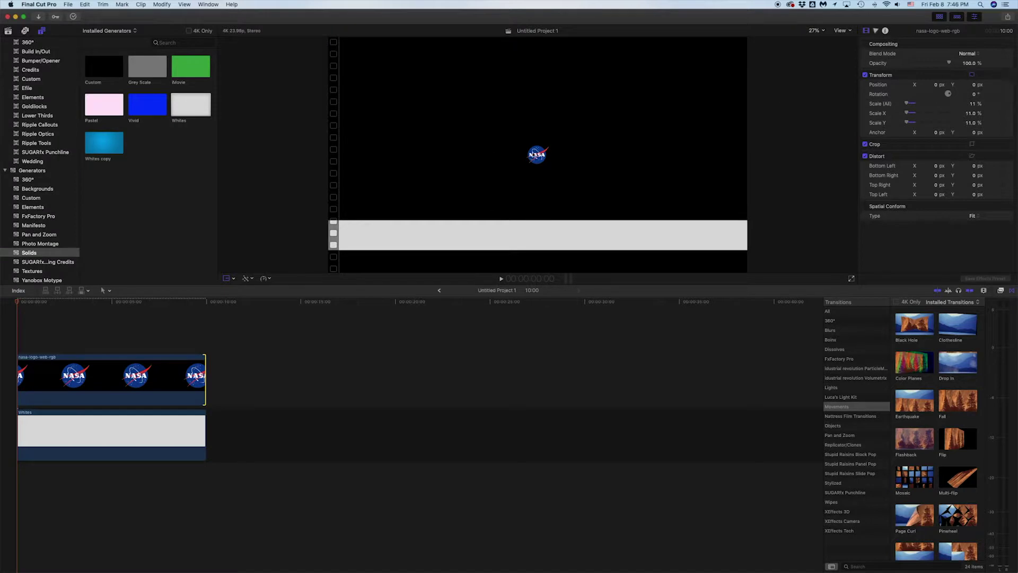
Place the NASA logo on the white strip and set its starting Position keyframe.
click(538, 156)
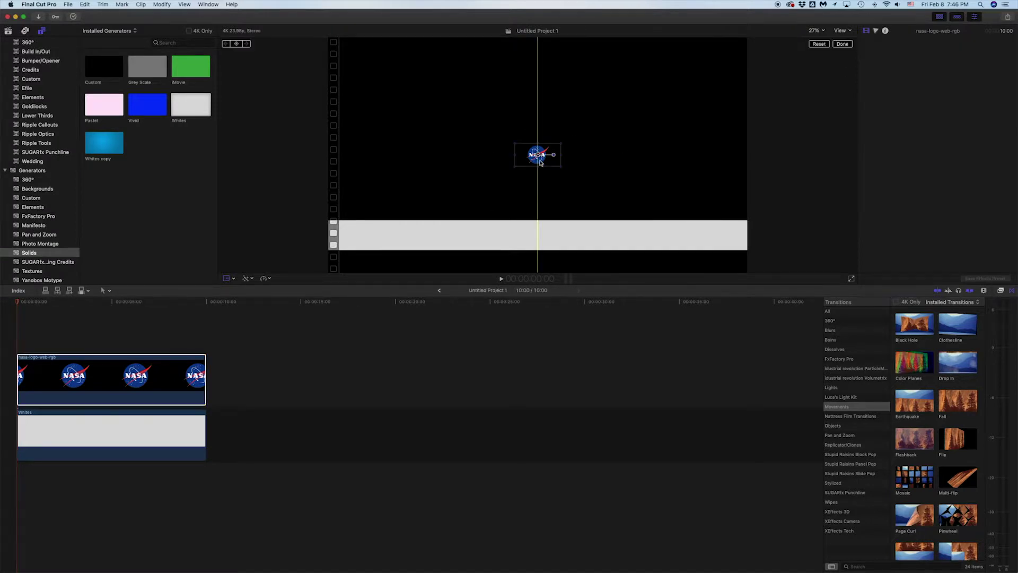
drag(538, 155, 773, 234)
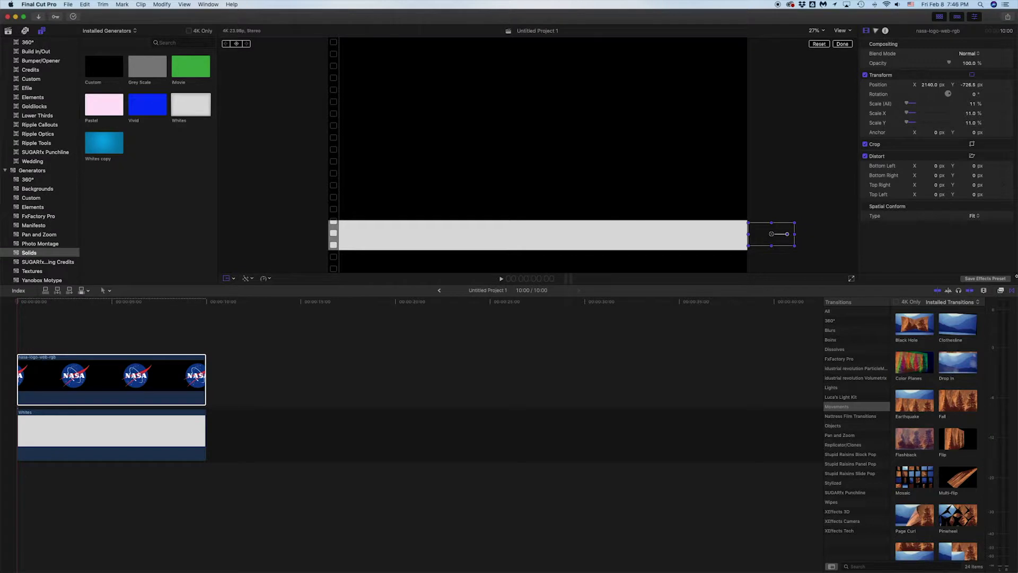
mouse_move(999, 109)
click(1002, 85)
Add an end keyframe at 10:00 with the logo shifted left, then play the slide.
drag(21, 303, 206, 301)
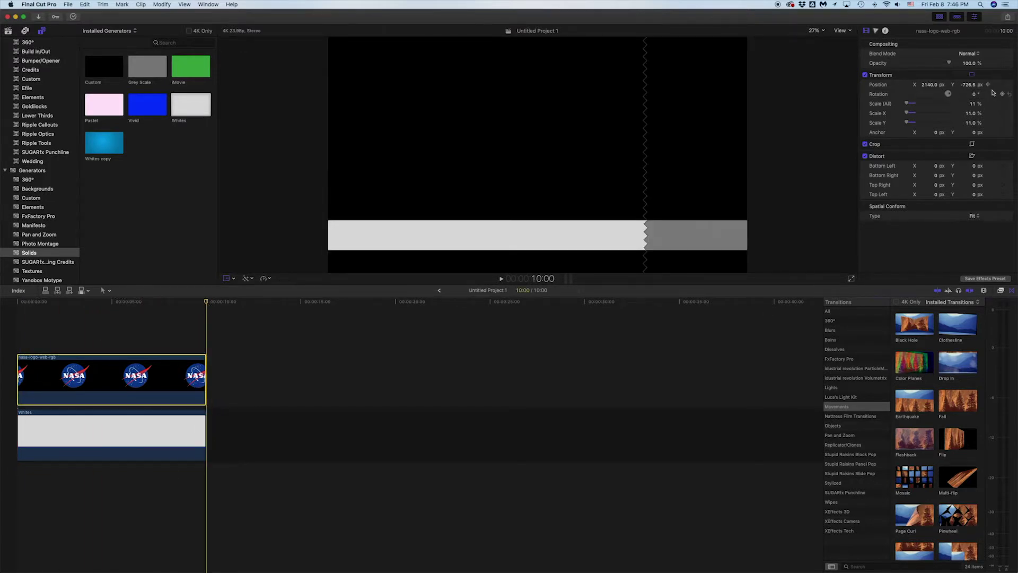
click(1003, 85)
mouse_move(929, 85)
mouse_down()
mouse_move(915, 85)
mouse_move(926, 85)
mouse_up()
click(30, 302)
key(space)
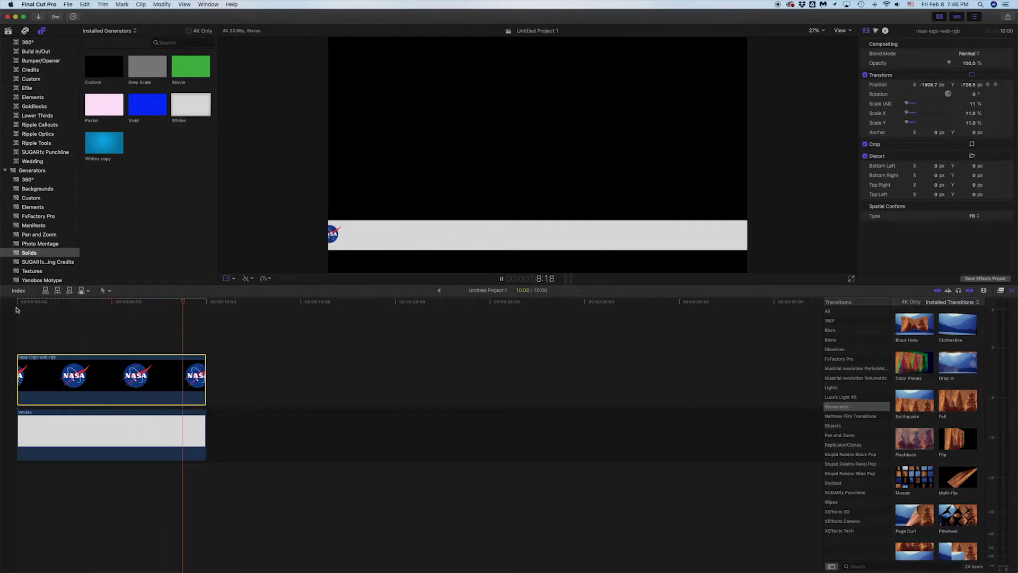
Make both the start and end points of the logo's motion path Linear.
key(space)
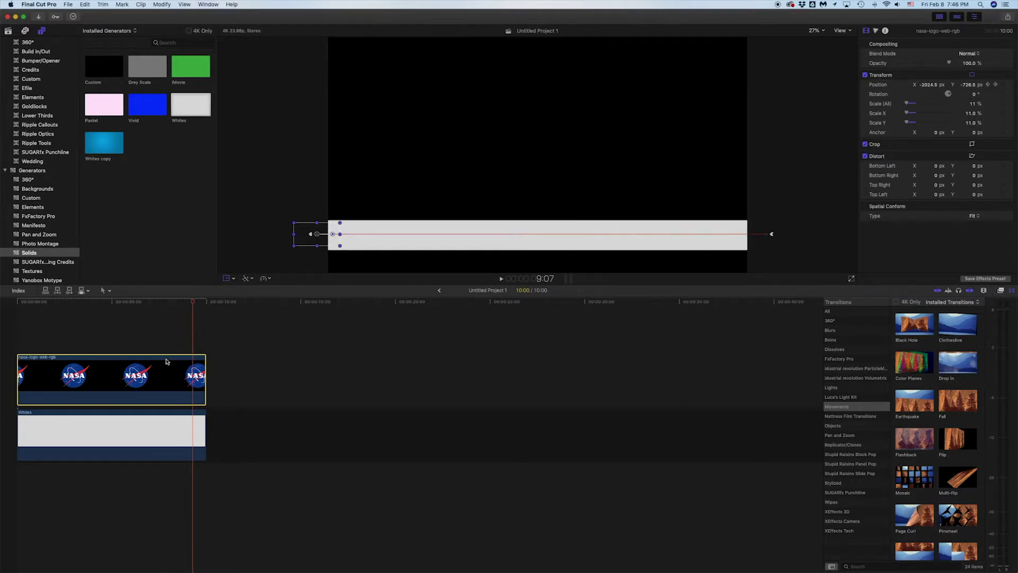
right_click(318, 237)
click(311, 234)
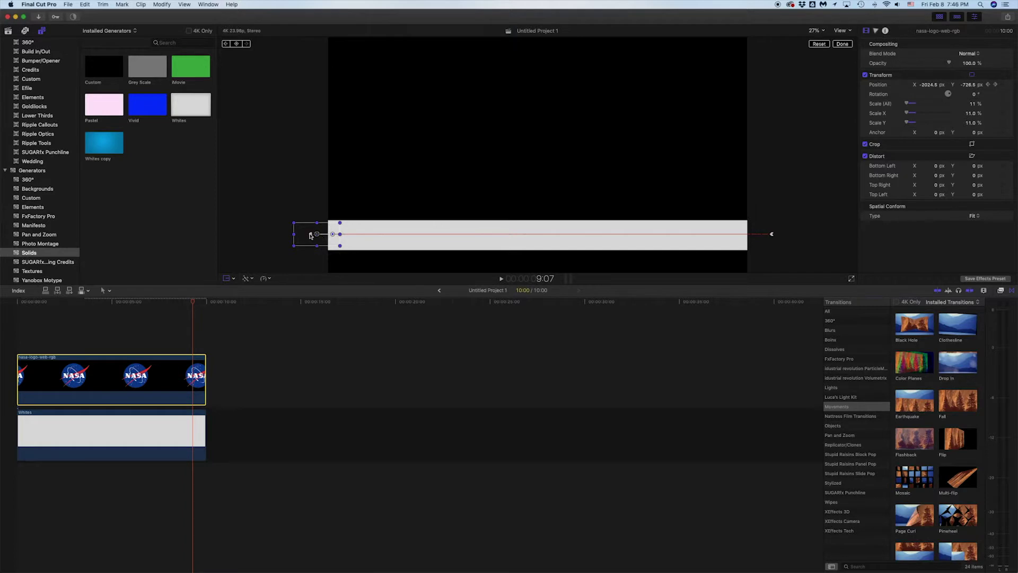
right_click(311, 233)
click(336, 237)
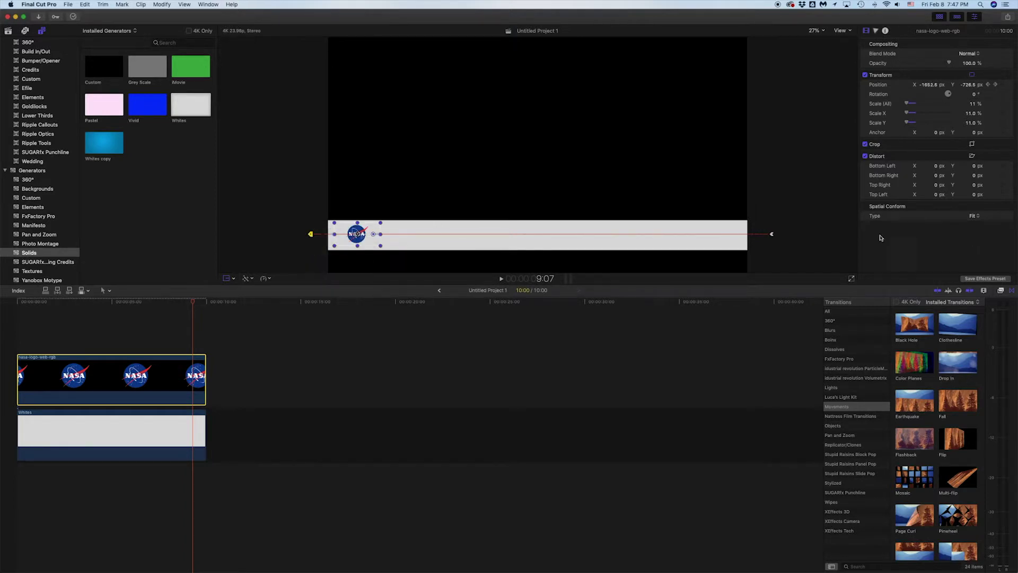
right_click(773, 235)
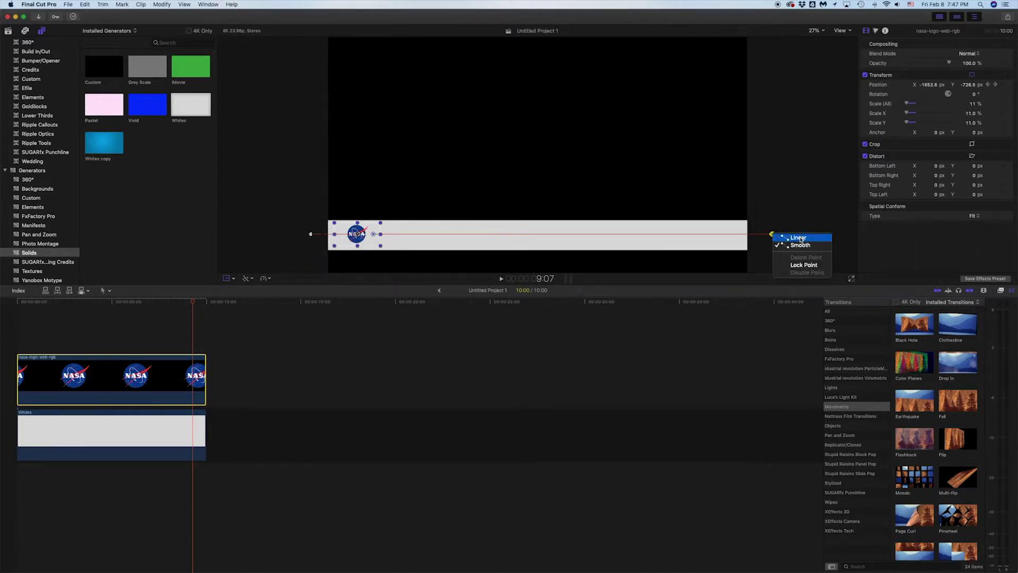
click(801, 239)
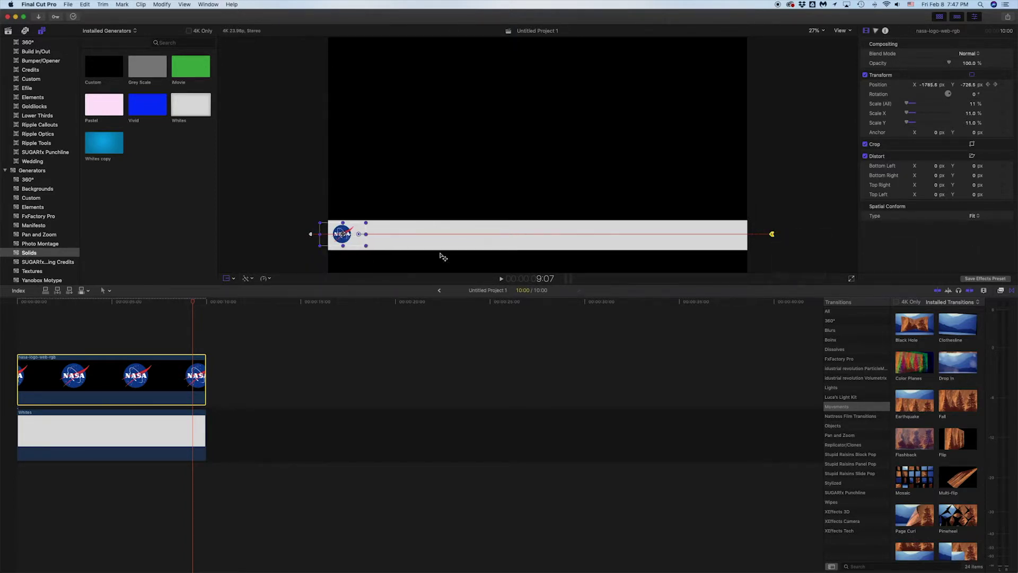
Replay the revised animation from the start, then move the playhead to 3:11.
click(19, 315)
key(space)
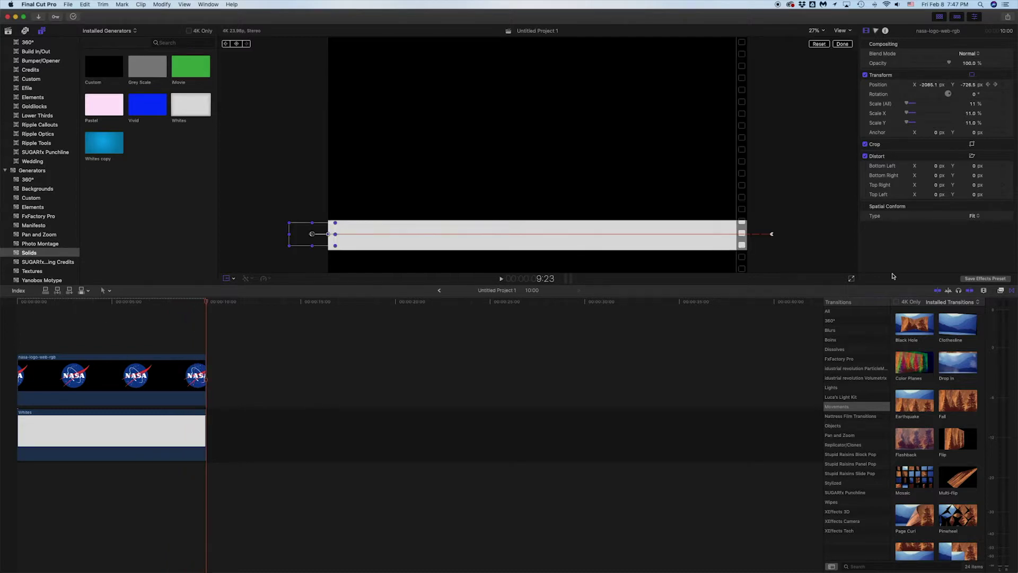
click(83, 329)
Lower the Whites strip's opacity to 80%.
click(84, 415)
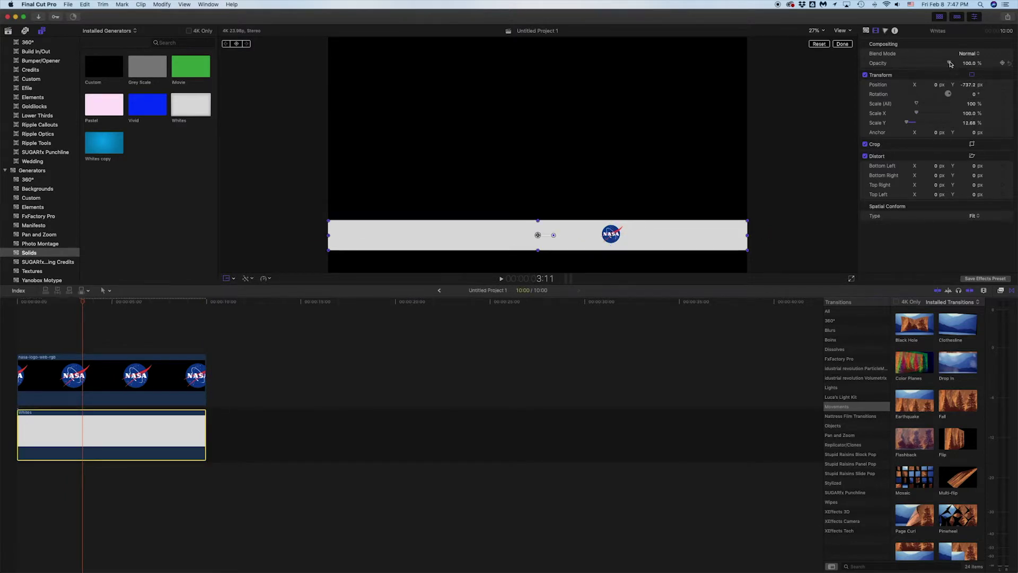
drag(949, 62, 974, 64)
click(970, 63)
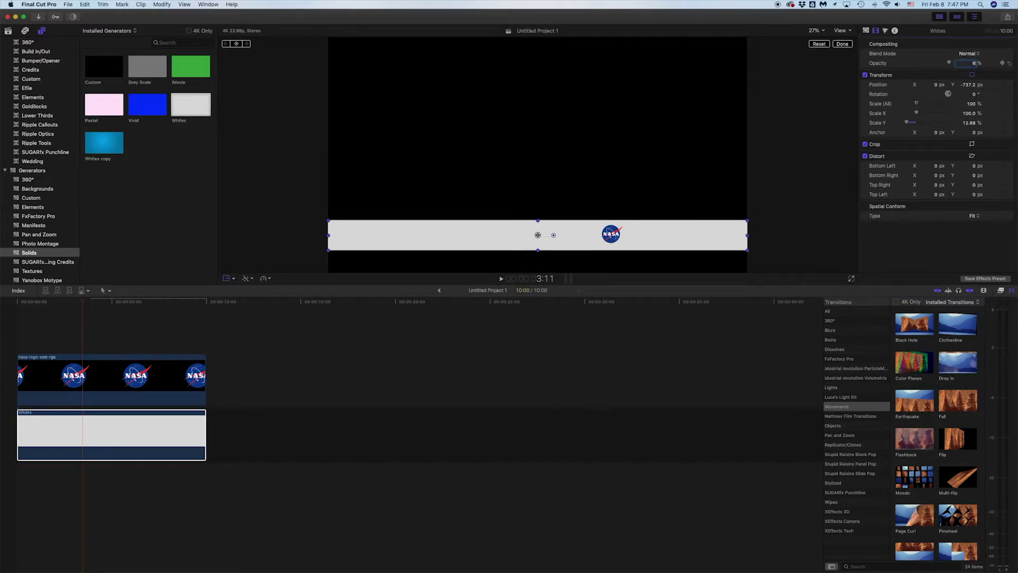
key(Return)
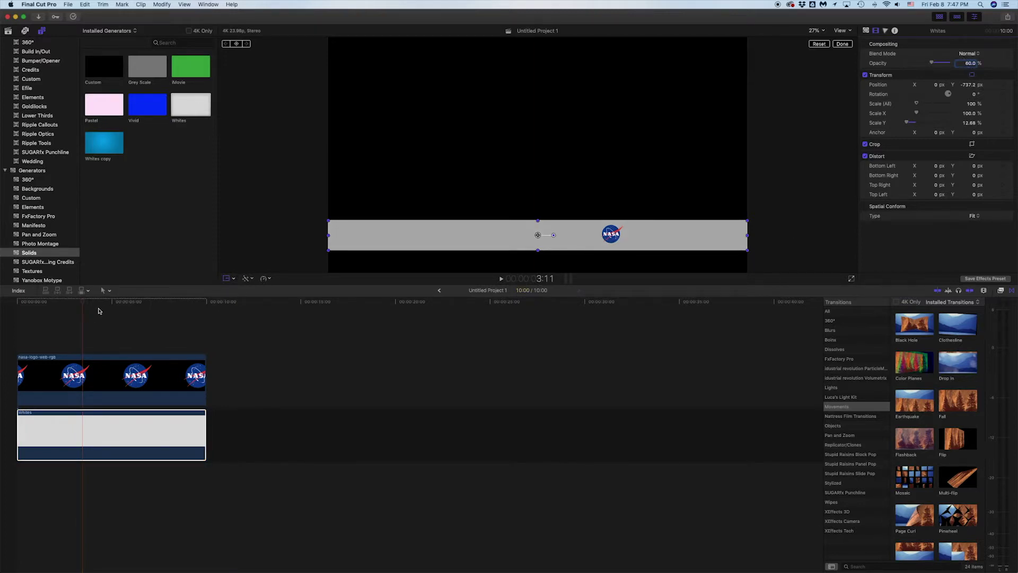
Preview the logo animation from the start and finish the transform editing.
click(17, 318)
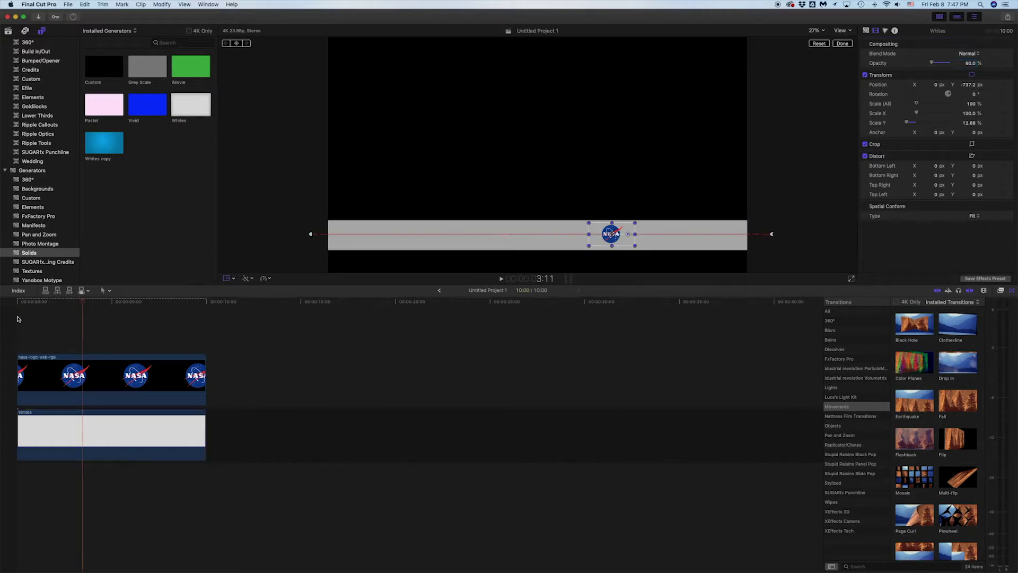
key(space)
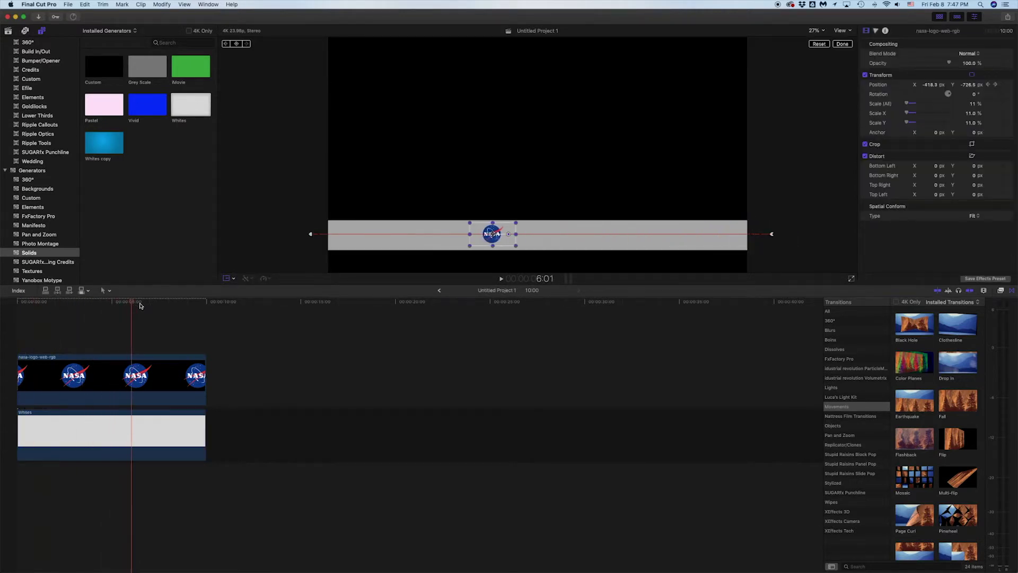
key(space)
key(Home)
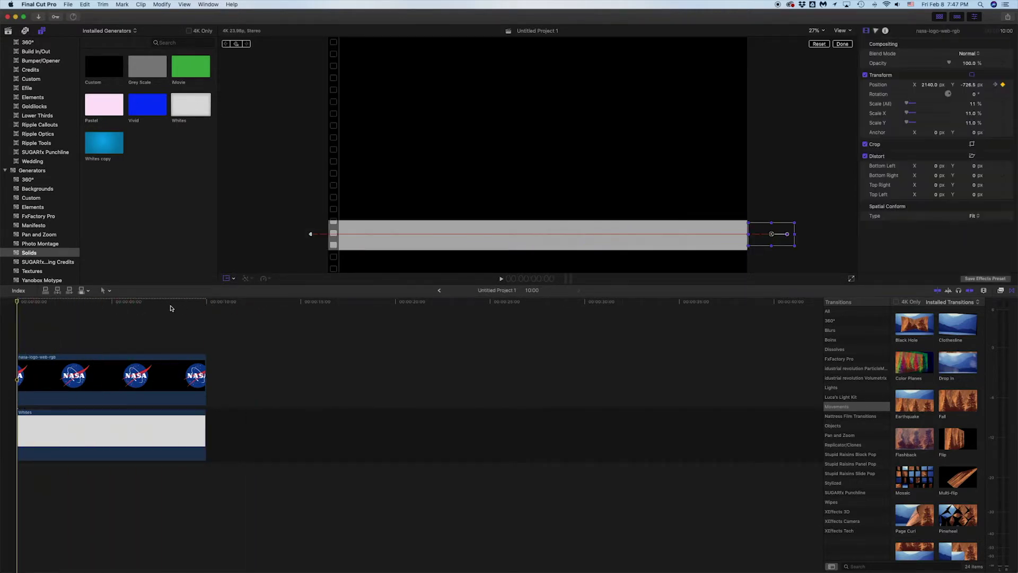
click(843, 46)
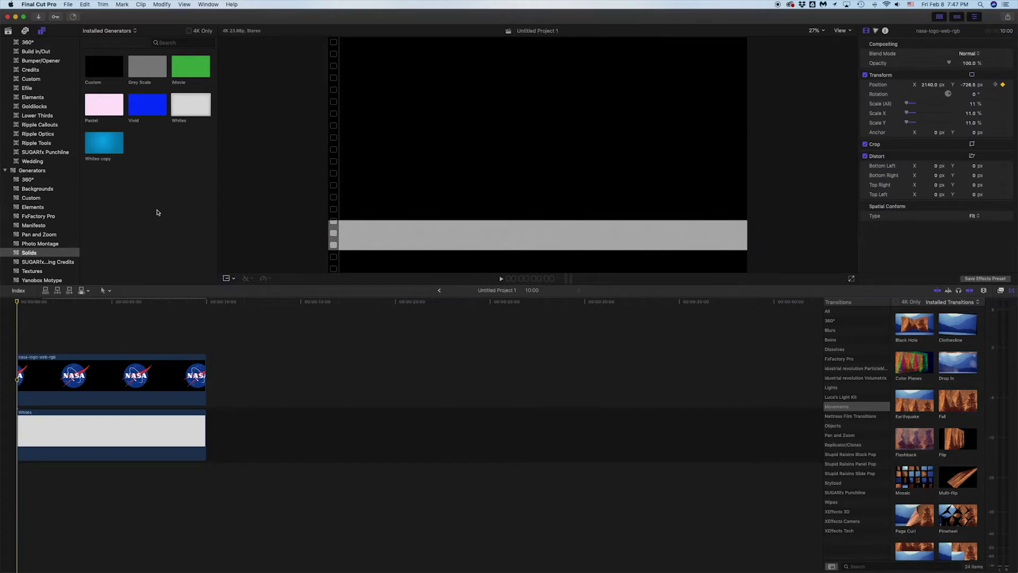
Start a Master File export and title it 'Transparent'.
click(1009, 17)
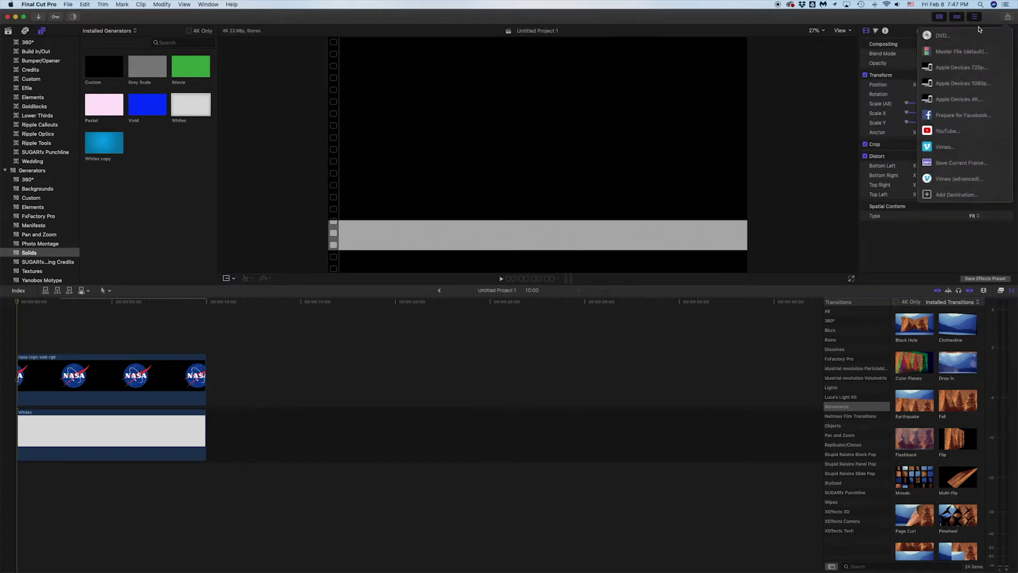
click(961, 53)
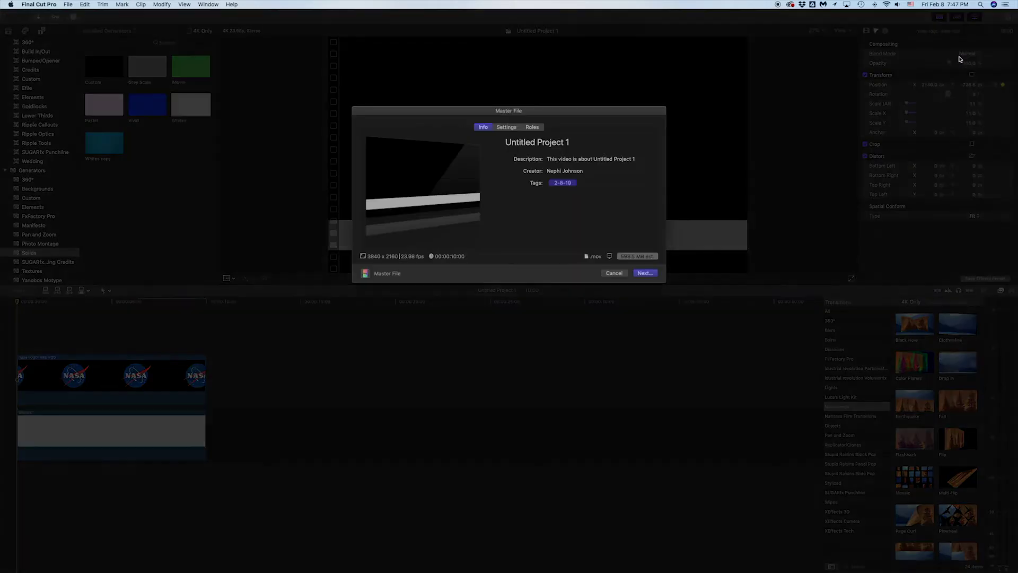
click(526, 142)
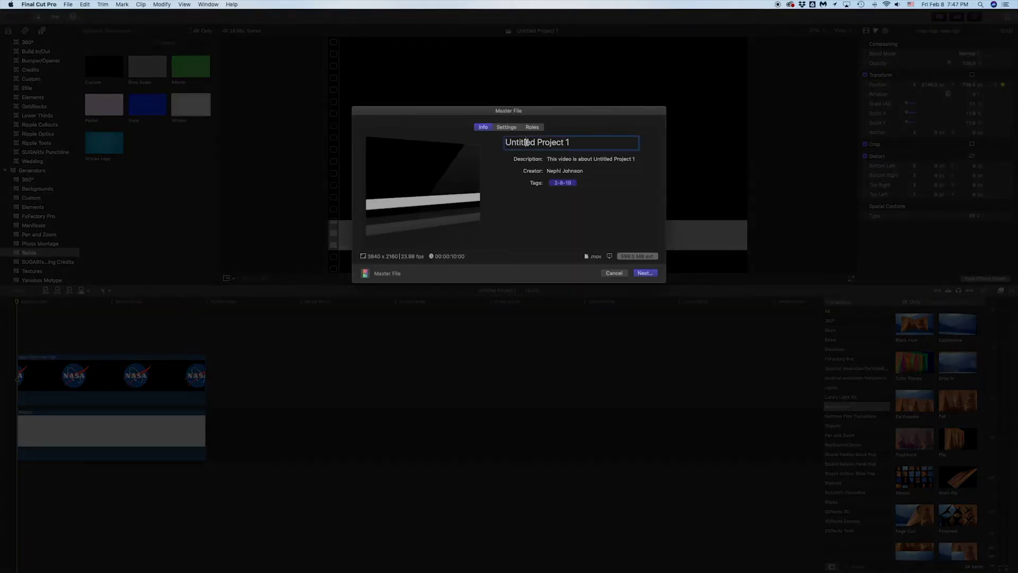
text(Transparent)
Set the export to Video Only with the Apple ProRes 4444 codec.
click(506, 127)
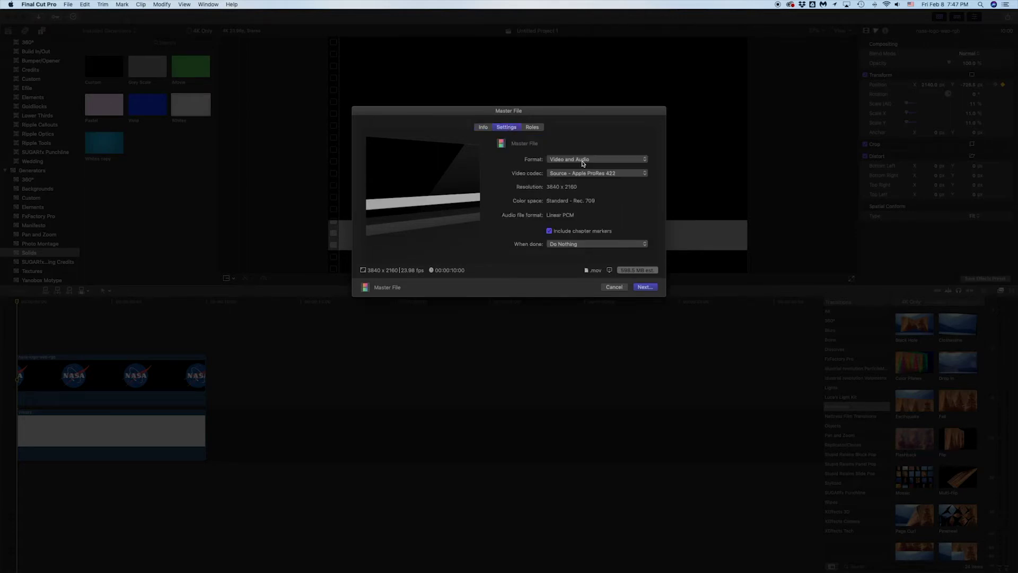
click(580, 179)
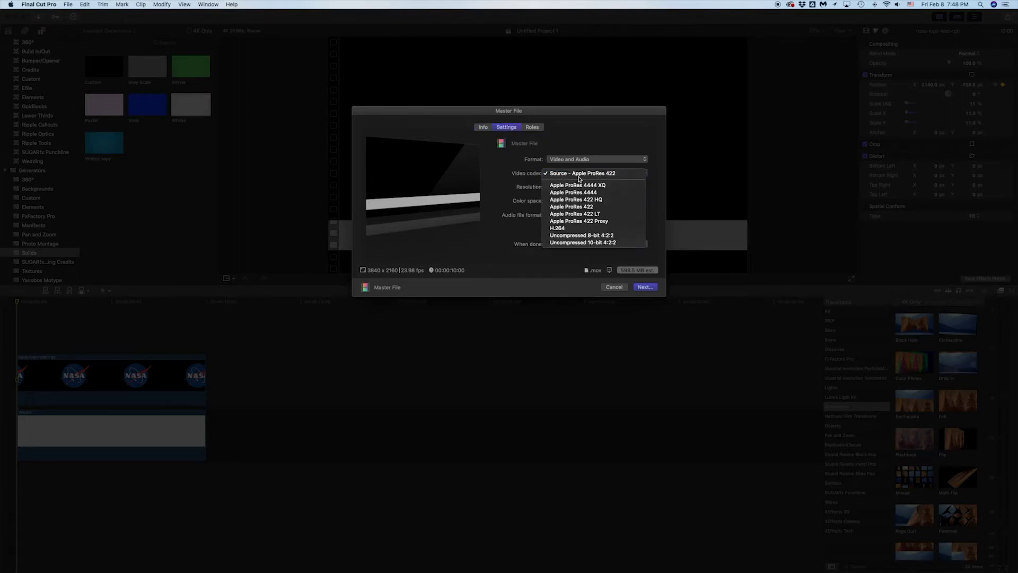
click(574, 192)
click(584, 160)
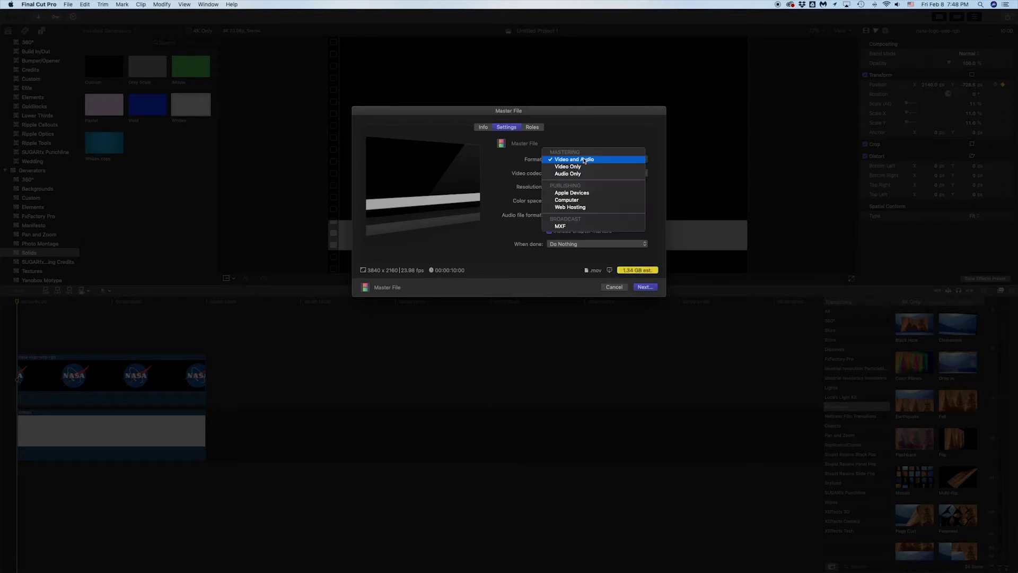
click(568, 167)
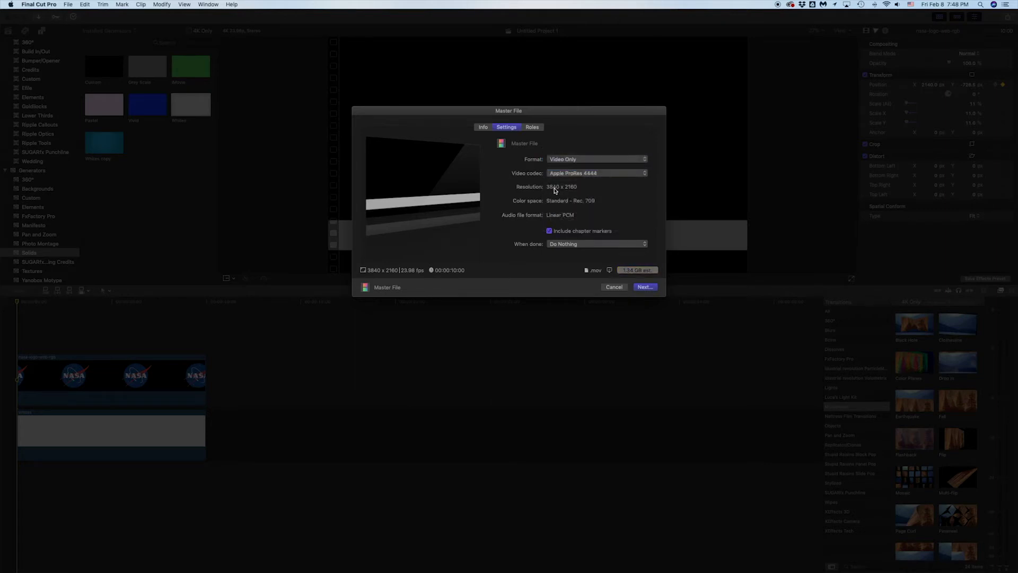
Save the Transparent export to the Desktop.
click(644, 287)
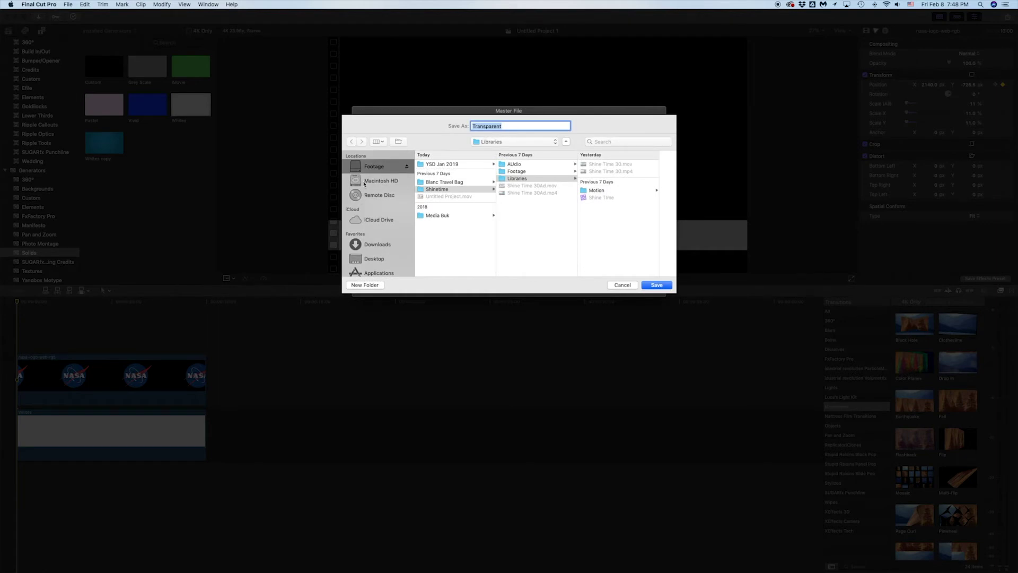
click(377, 259)
click(657, 287)
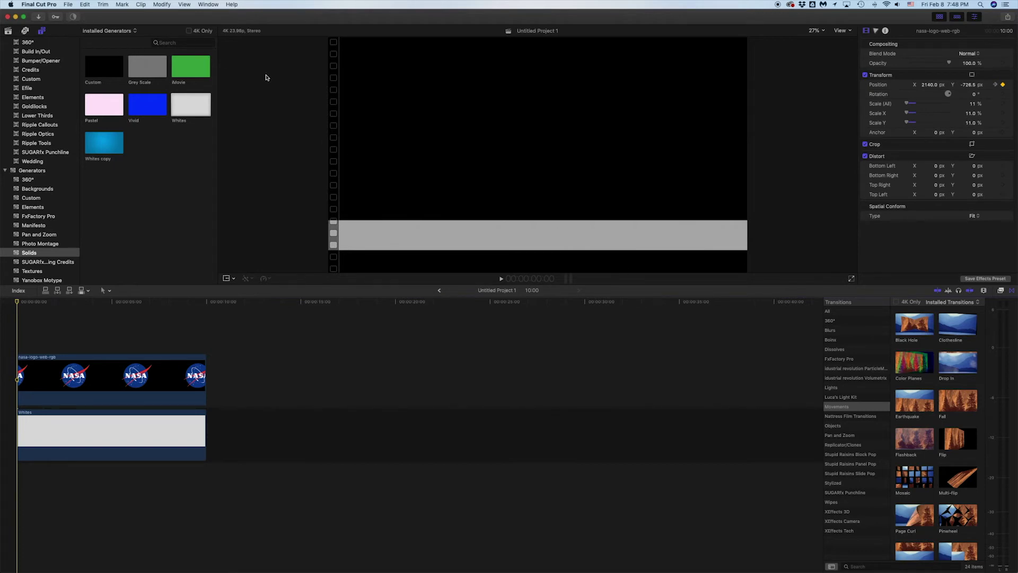
Move Transparent.mov to the desktop centre, preview it, and return to Final Cut Pro.
key(F11)
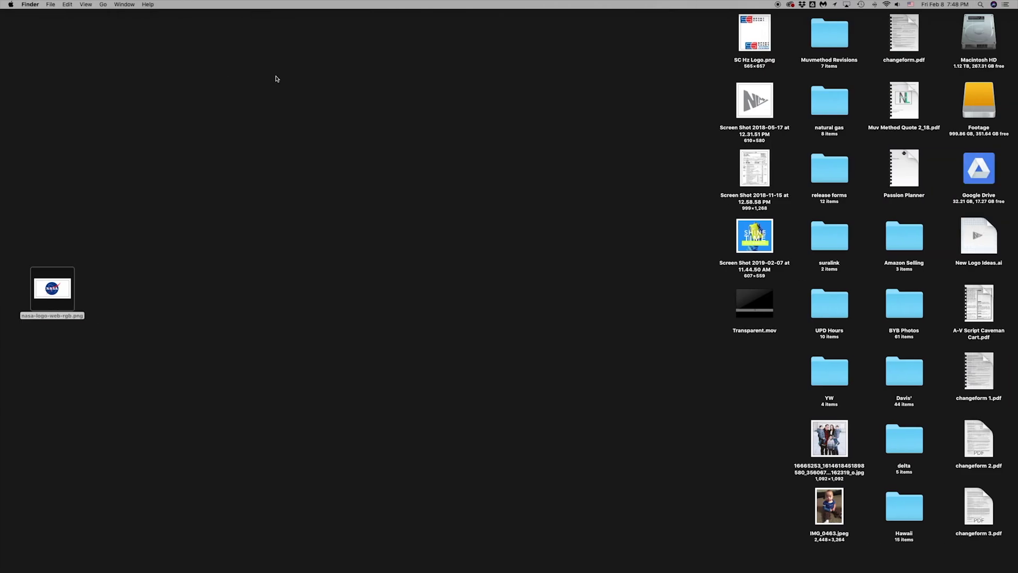
drag(754, 305, 458, 231)
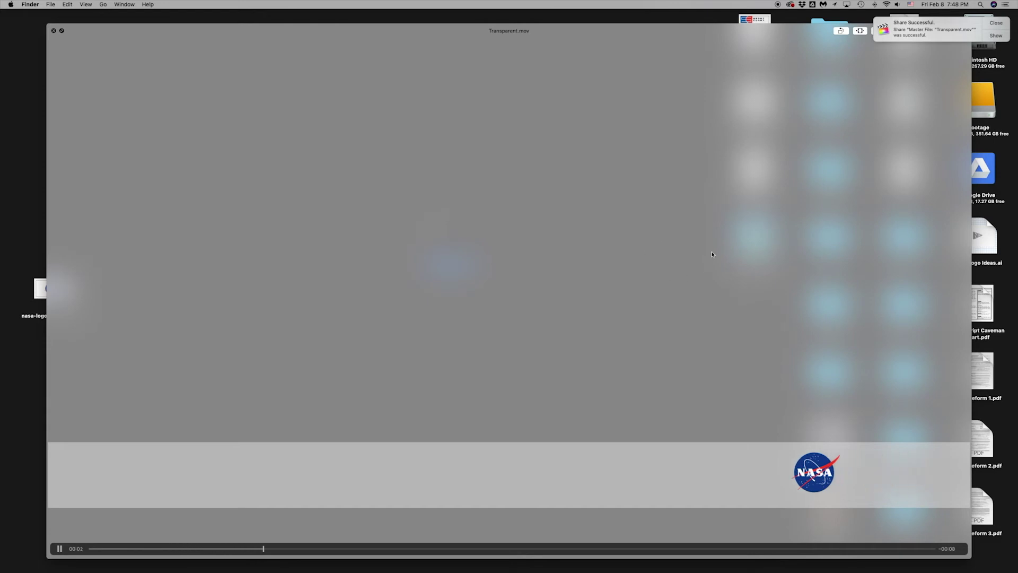
key(space)
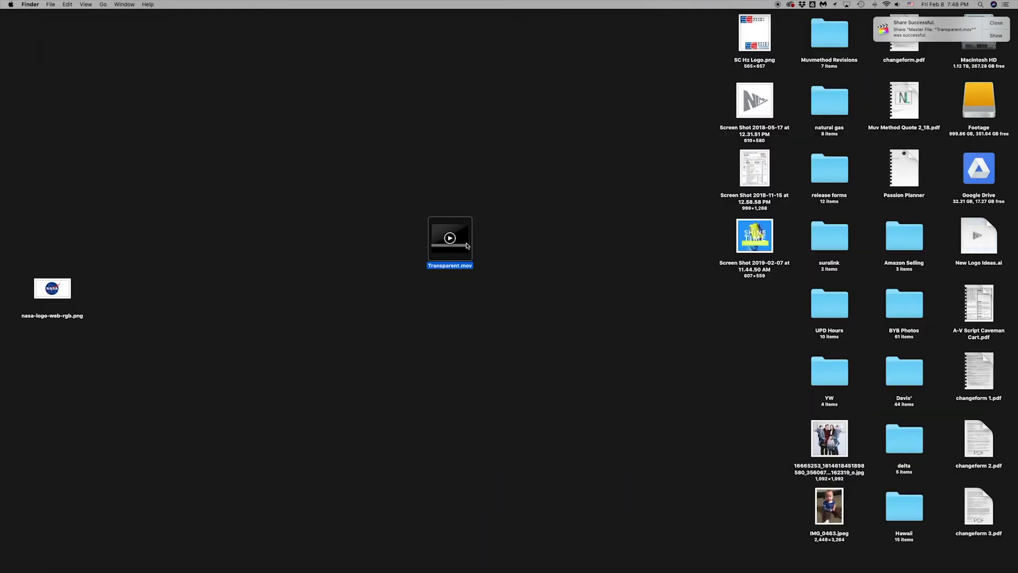
key(ctrl+Left)
key(ctrl+Right)
key(ctrl+Left)
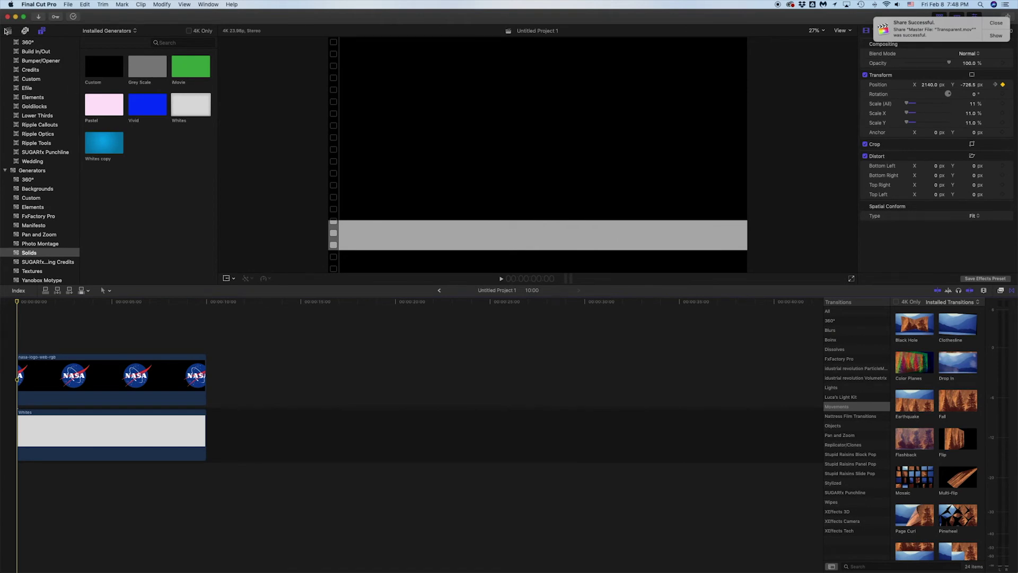
Append C0001 to the timeline and delete the NASA logo and Whites clips.
click(7, 31)
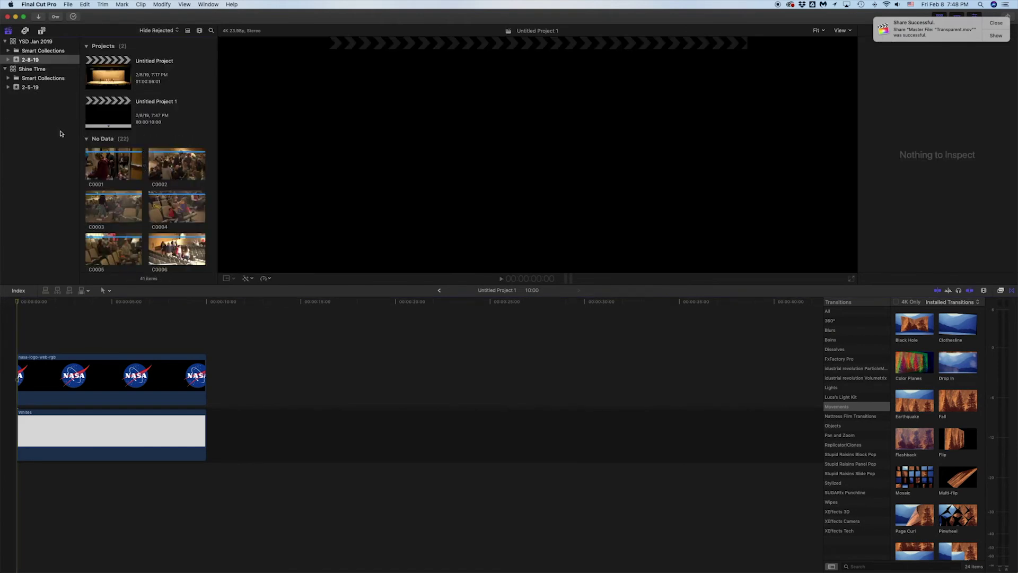
click(109, 169)
key(e)
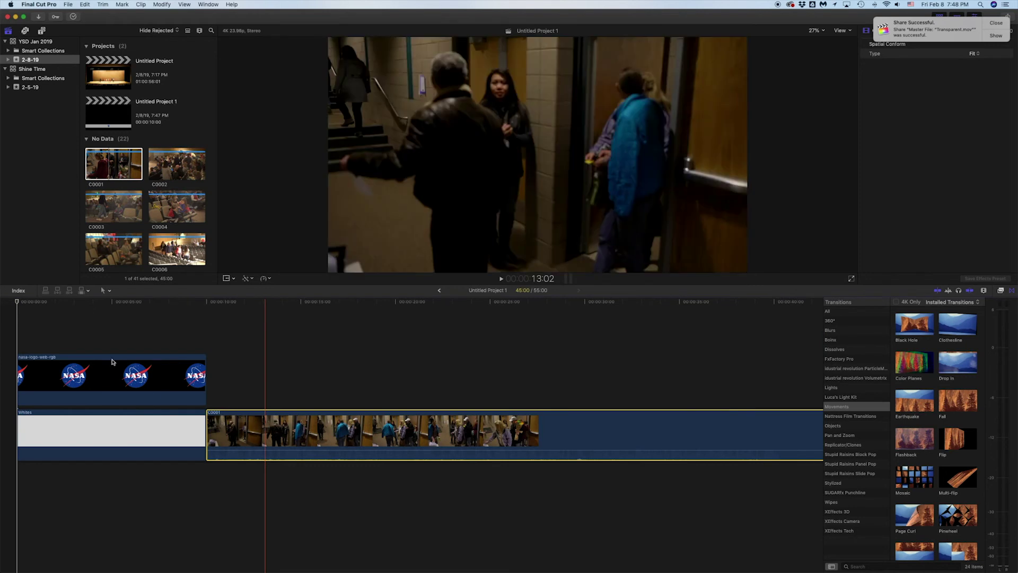
drag(91, 351, 127, 431)
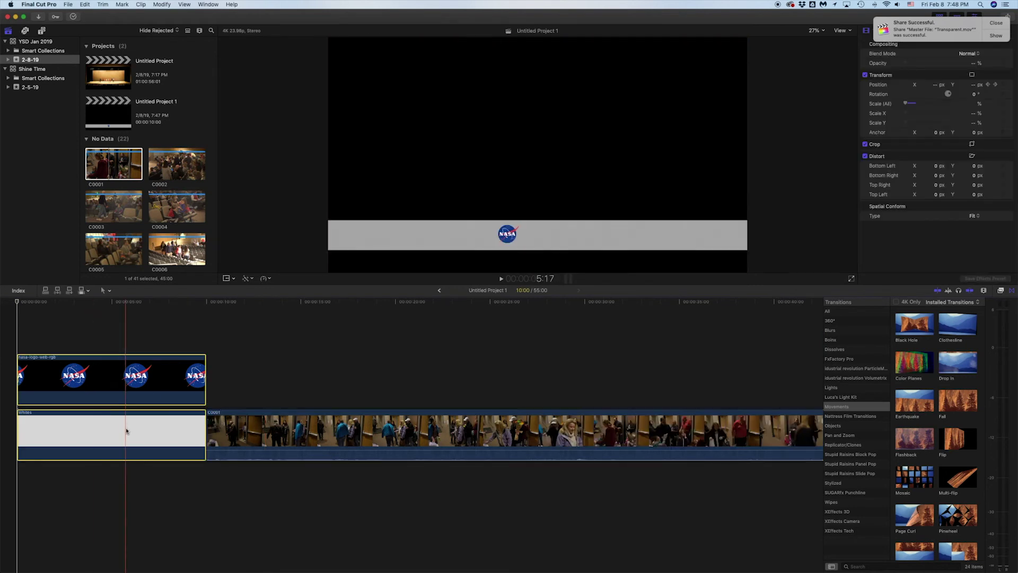
key(Delete)
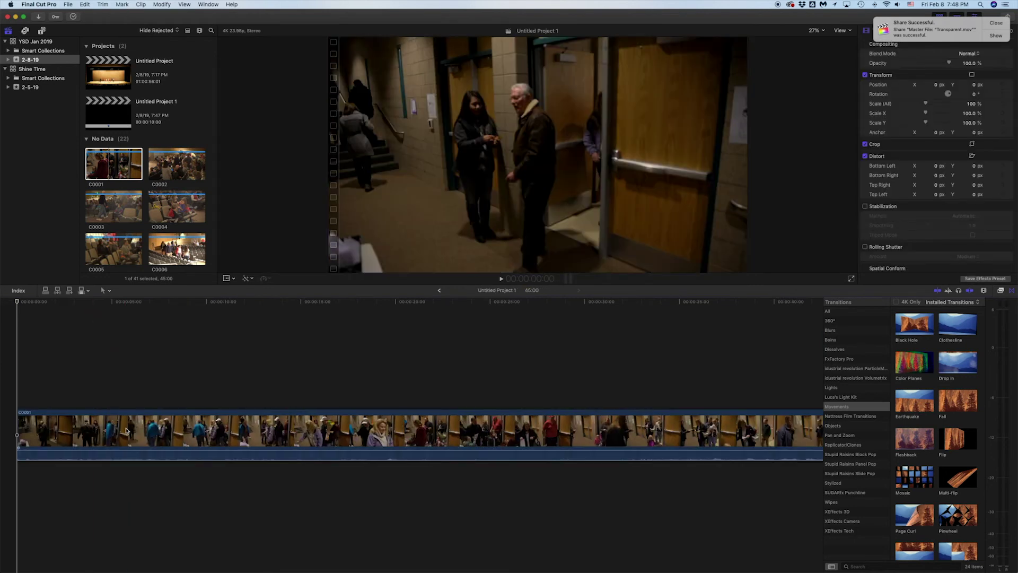
Undo the trial edits and create a new project, Untitled Project 2.
key(super+z)
key(super+z)
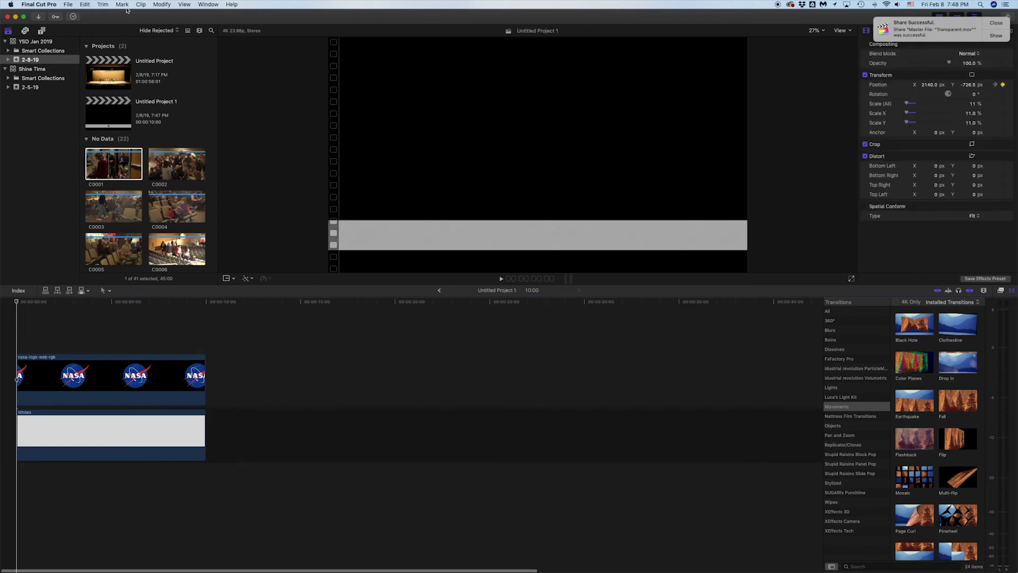
key(super+n)
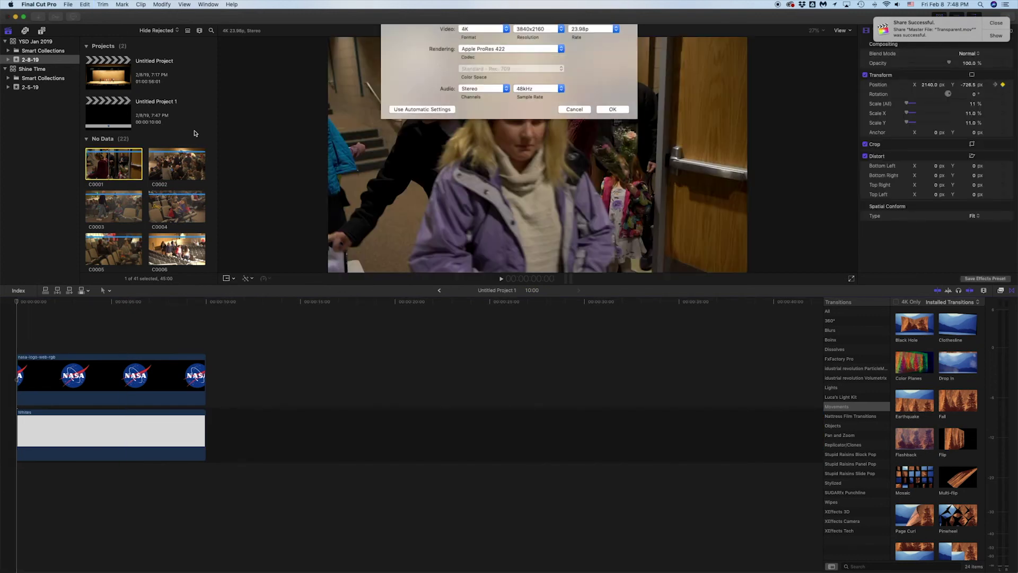
key(Return)
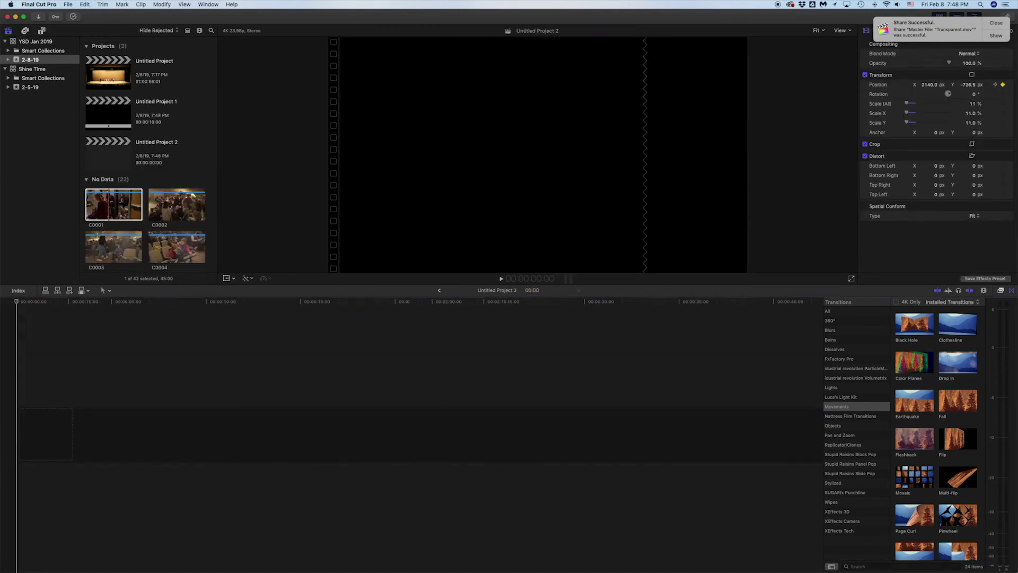
Add C0001 and Transparent.mov to Untitled Project 2, with Transparent above C0001 at the start.
click(119, 202)
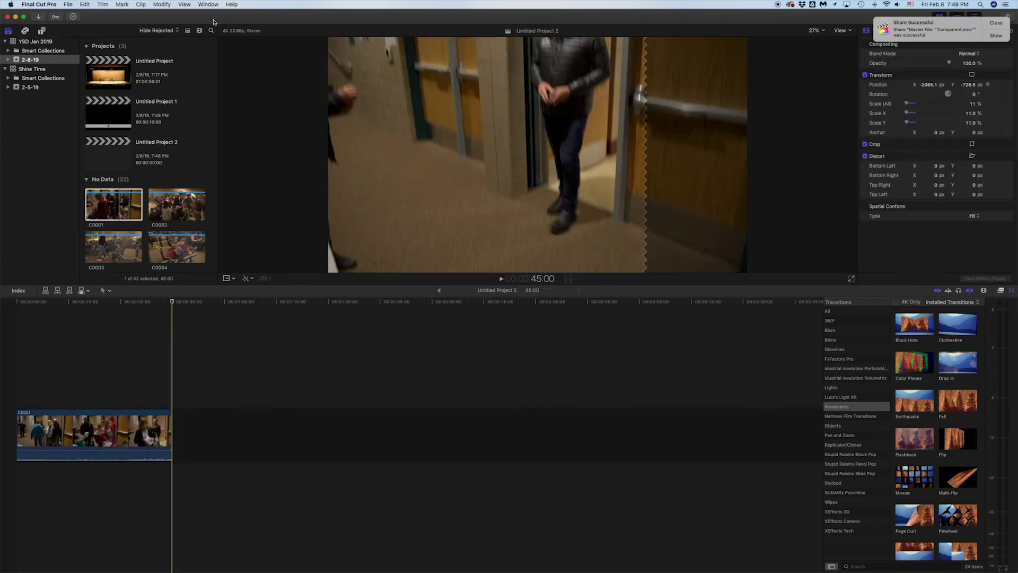
drag(450, 22, 554, 266)
drag(359, 539, 347, 550)
drag(481, 268, 371, 15)
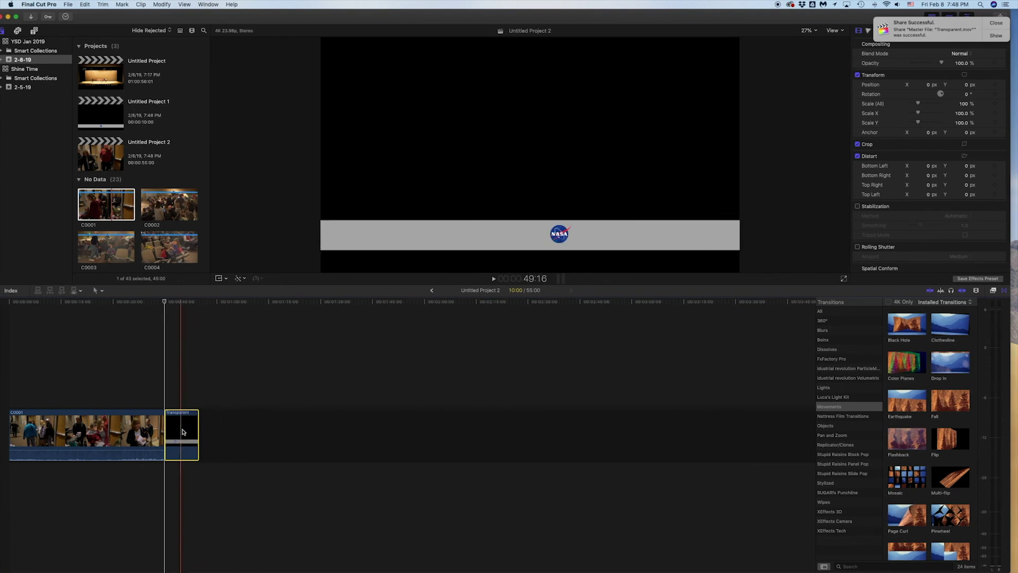
drag(2, 362, 5, 334)
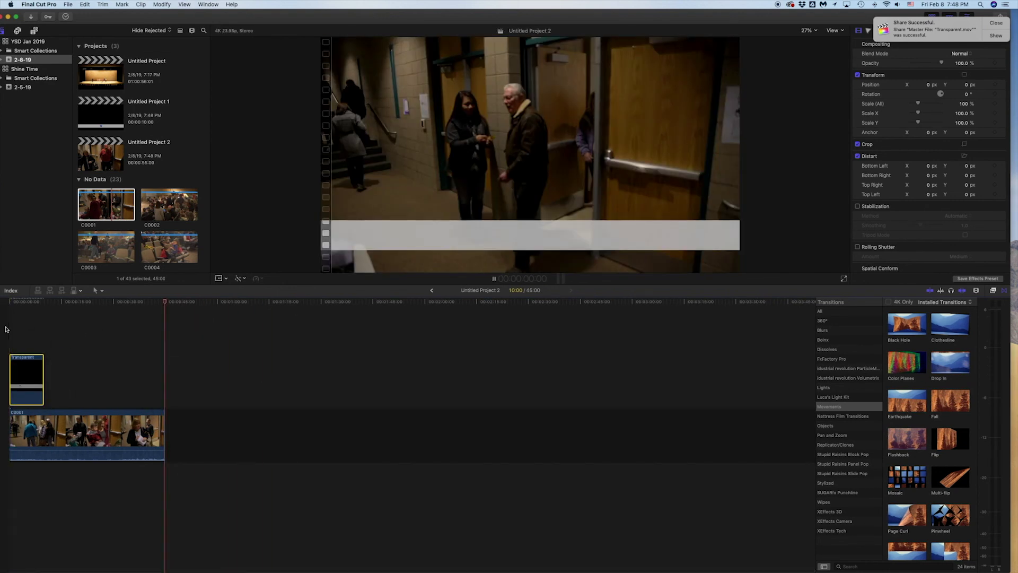